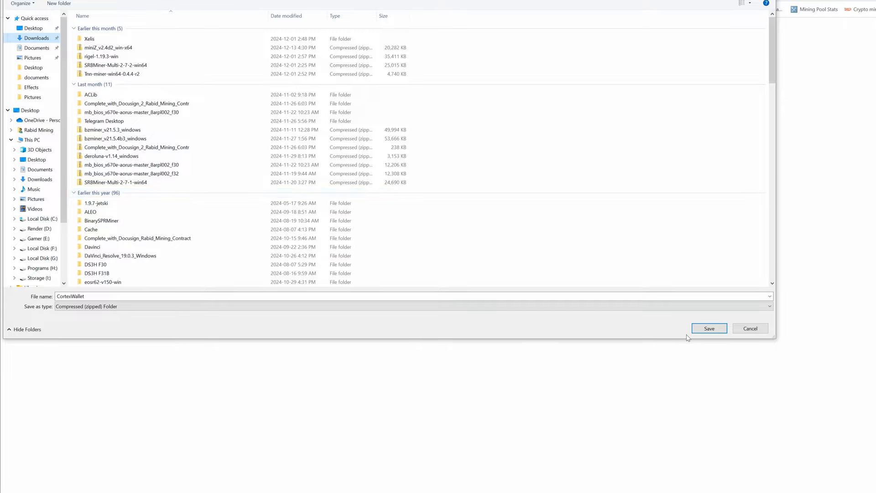
# Save CortexWallet.zip to Downloads, then extract it into the CortexWallet folder and open the extracted CortexWallet1.1.0 folder
pyautogui.click(716, 329)
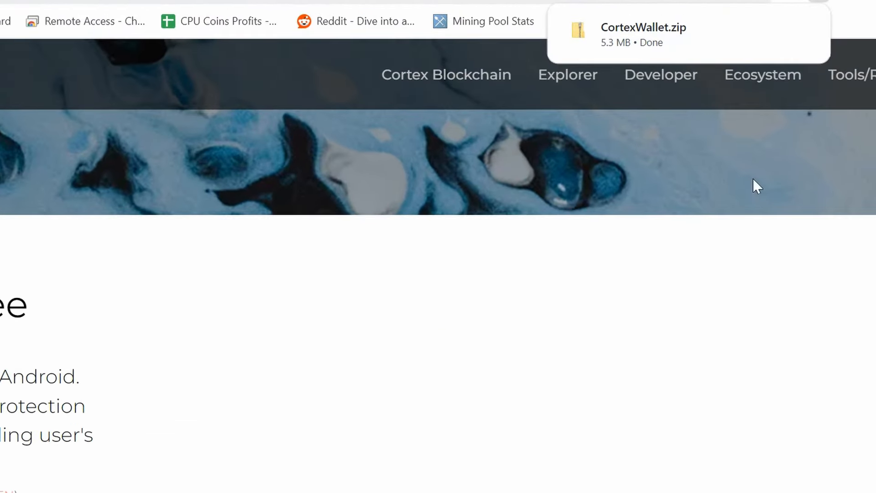
pyautogui.click(679, 35)
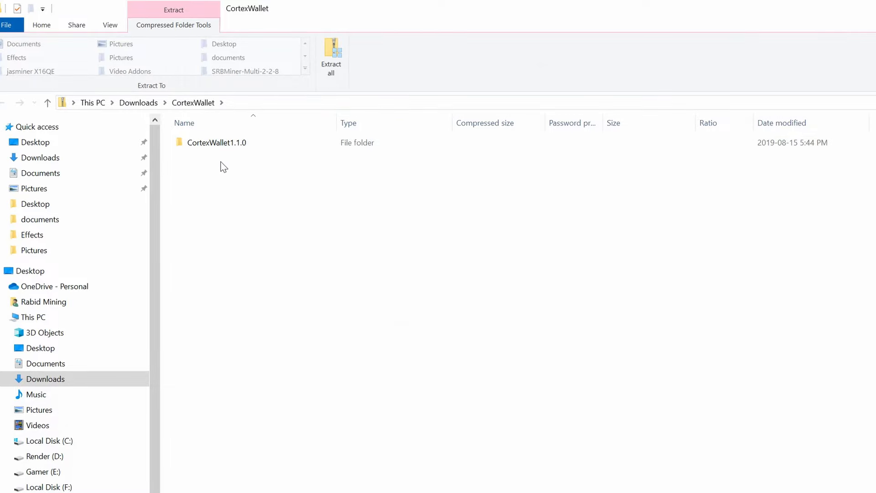
pyautogui.click(331, 69)
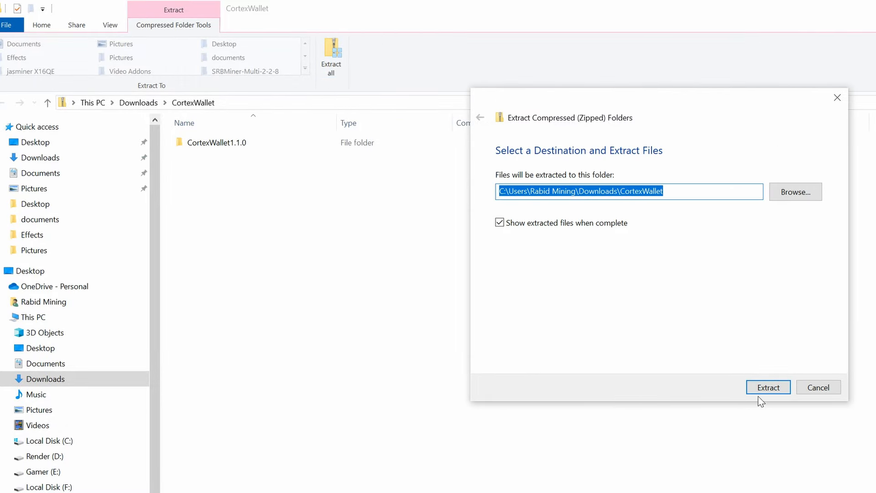
pyautogui.click(768, 387)
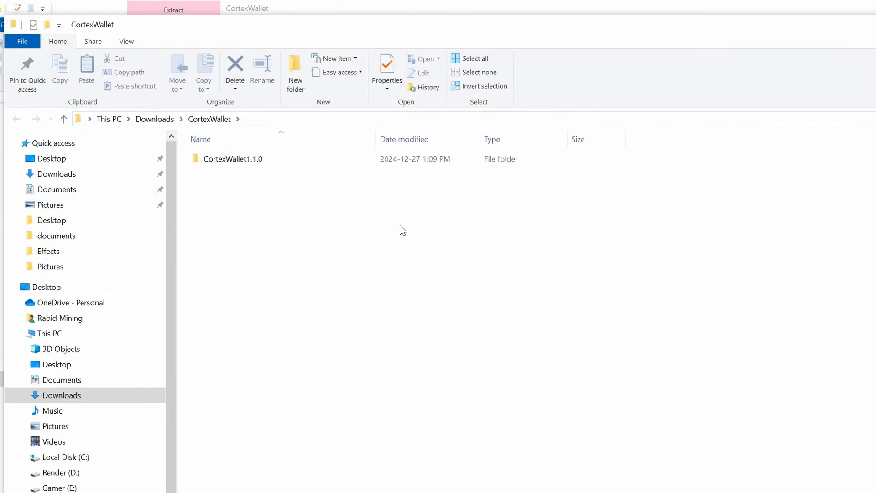
pyautogui.doubleClick(235, 157)
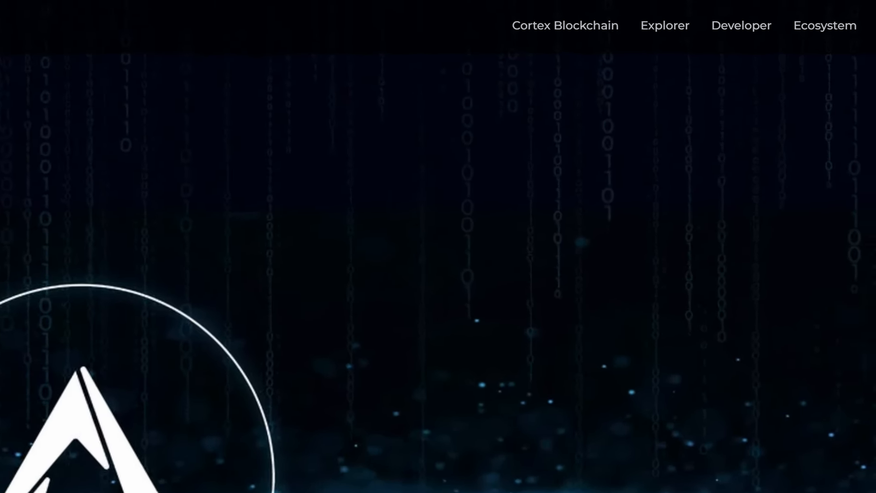
# Remove the already installed CortexWallet extension from the browser
pyautogui.click(844, 1)
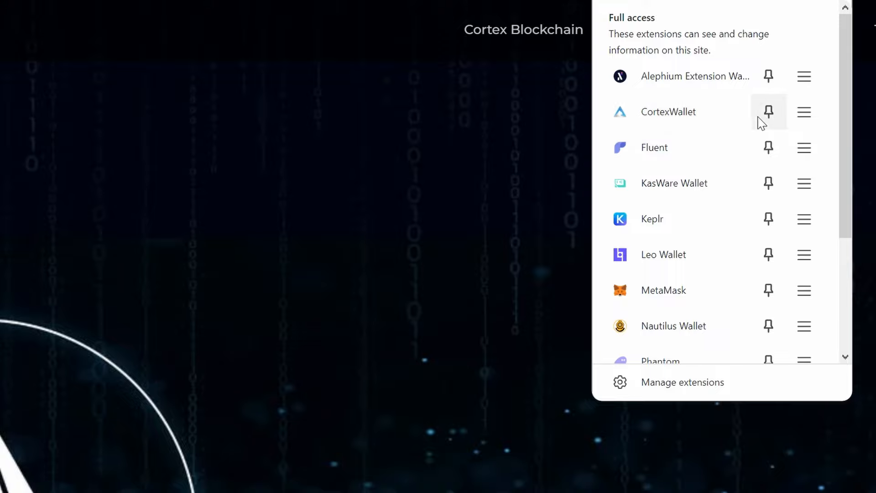
pyautogui.click(803, 111)
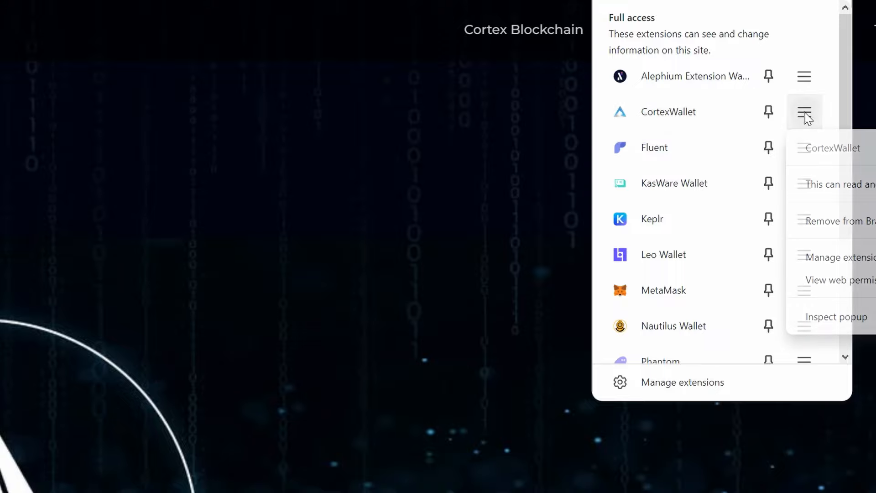
pyautogui.click(824, 230)
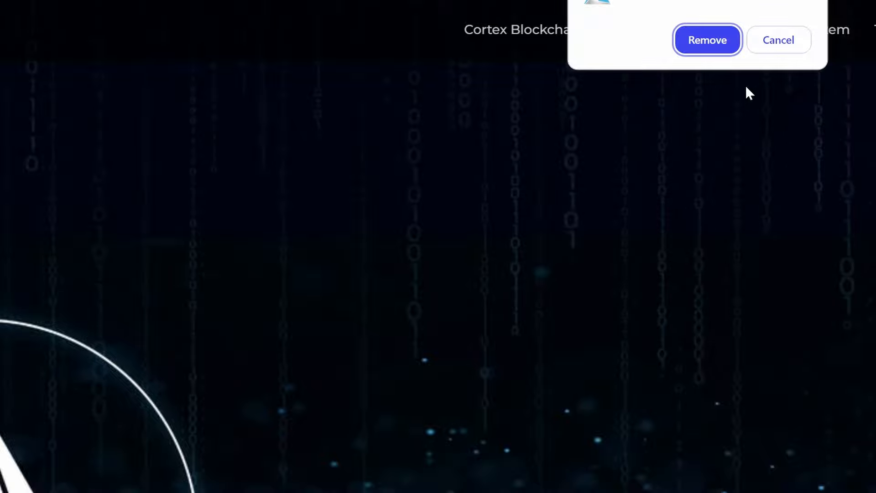
pyautogui.click(707, 40)
# Open the browser's extension management page and turn on Developer mode
pyautogui.click(837, 1)
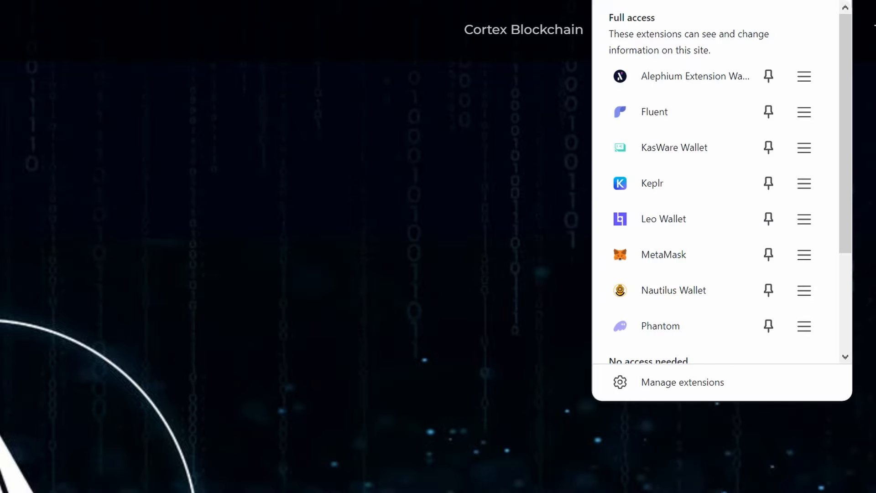
pyautogui.click(837, 1)
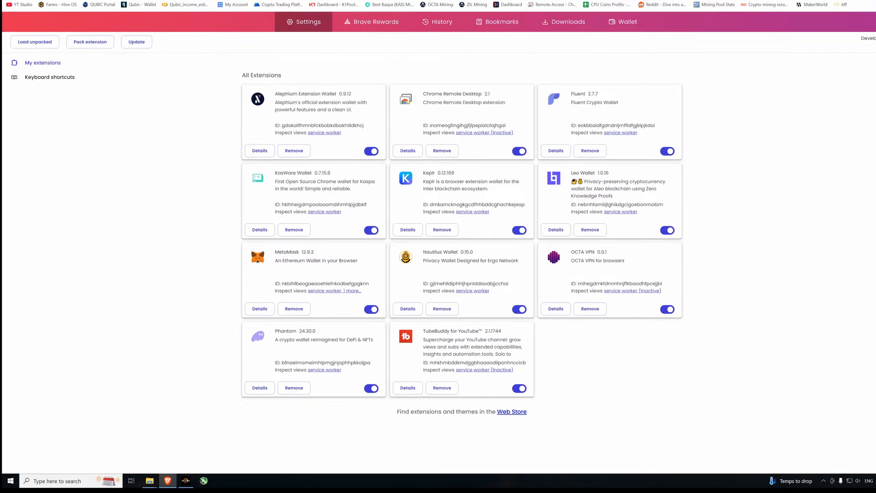
pyautogui.click(874, 40)
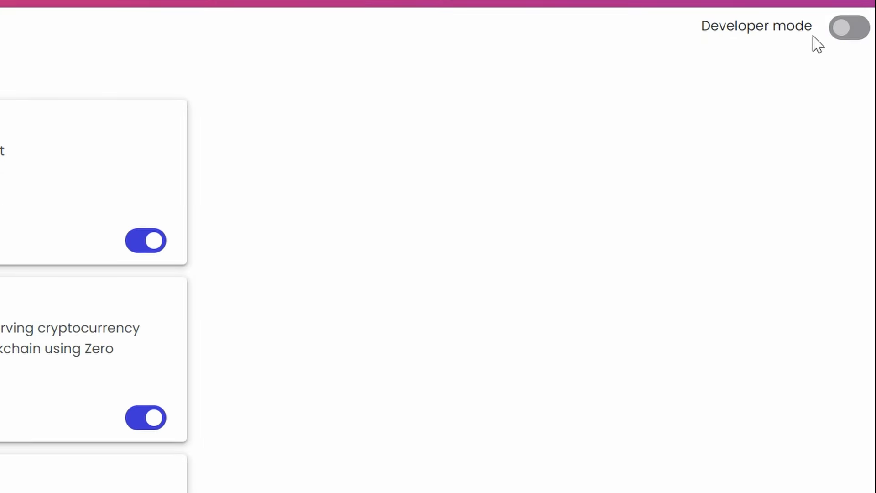
pyautogui.click(844, 36)
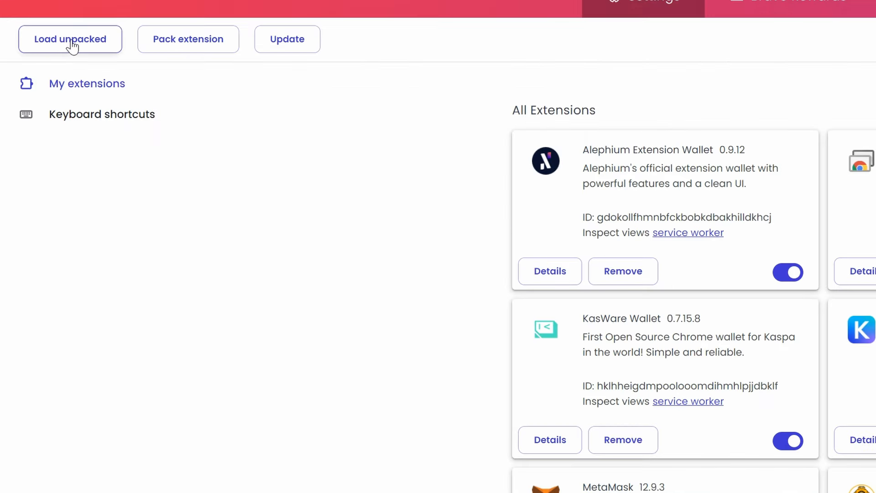
# Load the extracted CortexWallet1.1.0 folder from Downloads as an unpacked extension
pyautogui.click(72, 46)
pyautogui.click(139, 13)
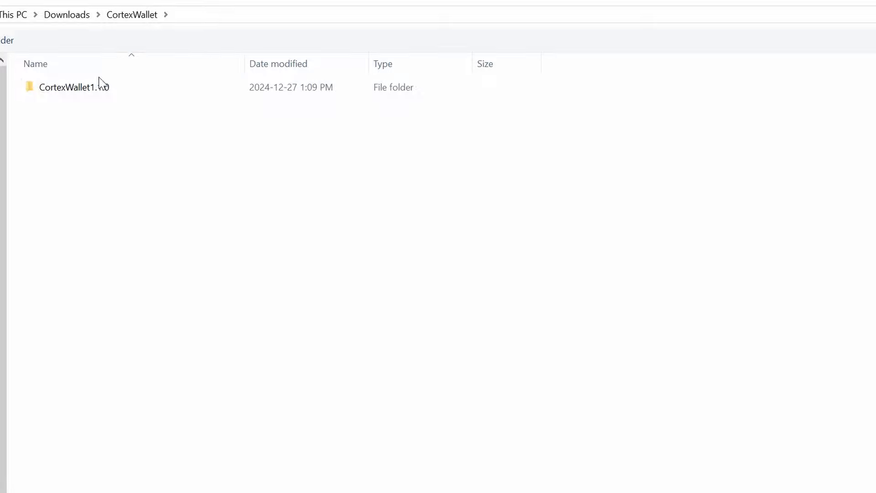
pyautogui.doubleClick(93, 90)
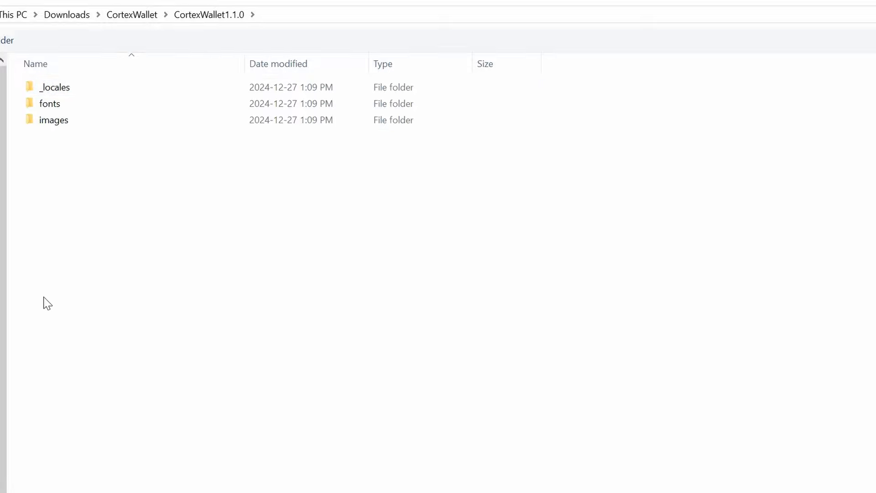
pyautogui.click(137, 15)
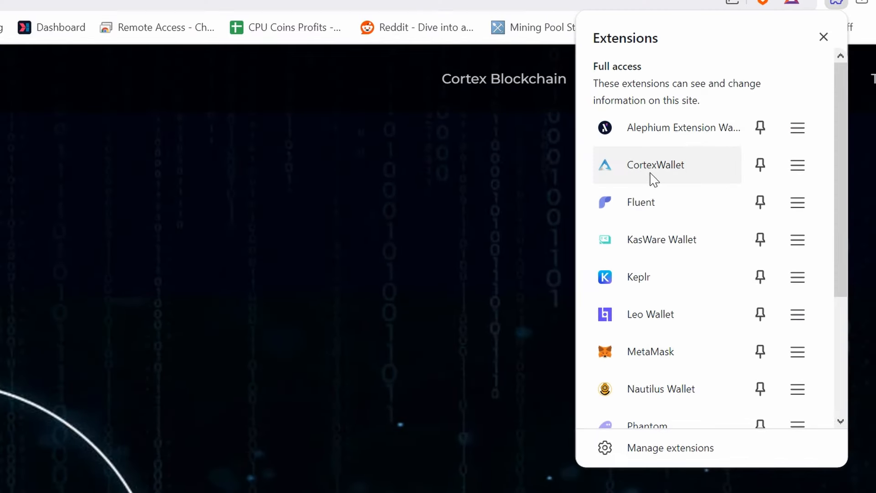
# Open the CortexWallet extension and copy the wallet address of Account 1
pyautogui.click(646, 169)
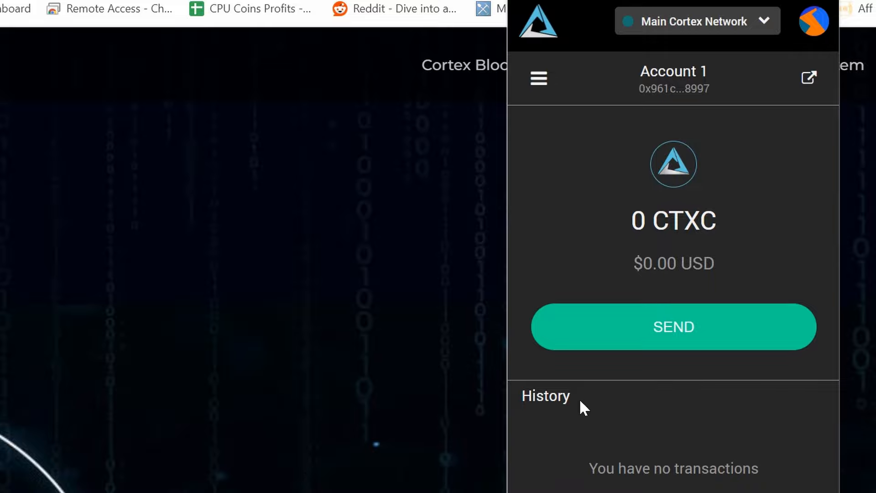
pyautogui.click(672, 93)
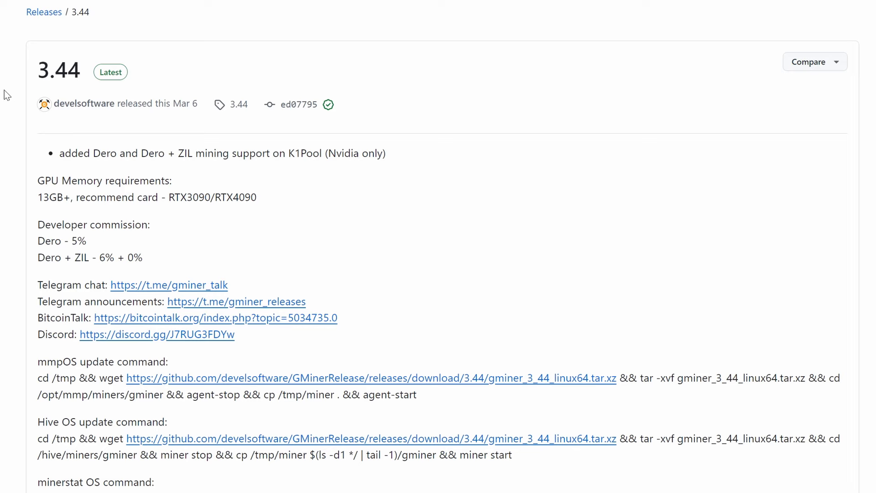
# Look through the GMiner 3.44 release page, then open the mine_cortex batch file in the Gminer3.44 folder for editing in Notepad
pyautogui.scroll(-4, 438, 246)
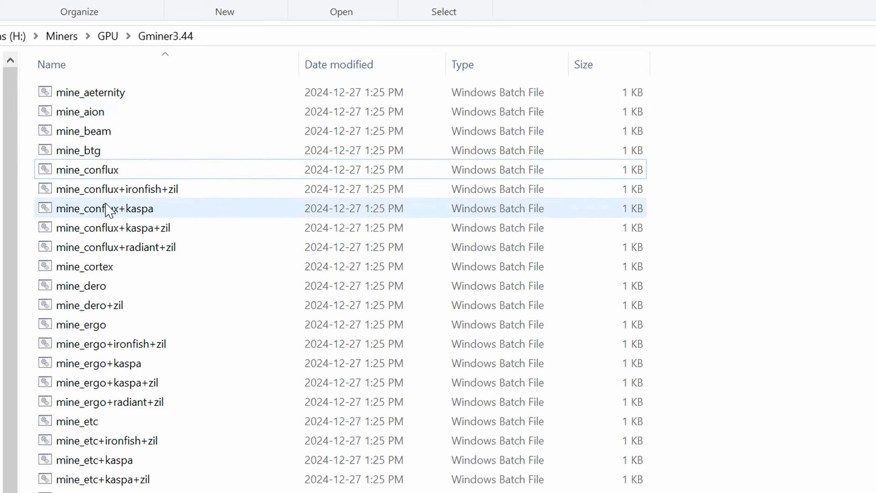
pyautogui.click(91, 270)
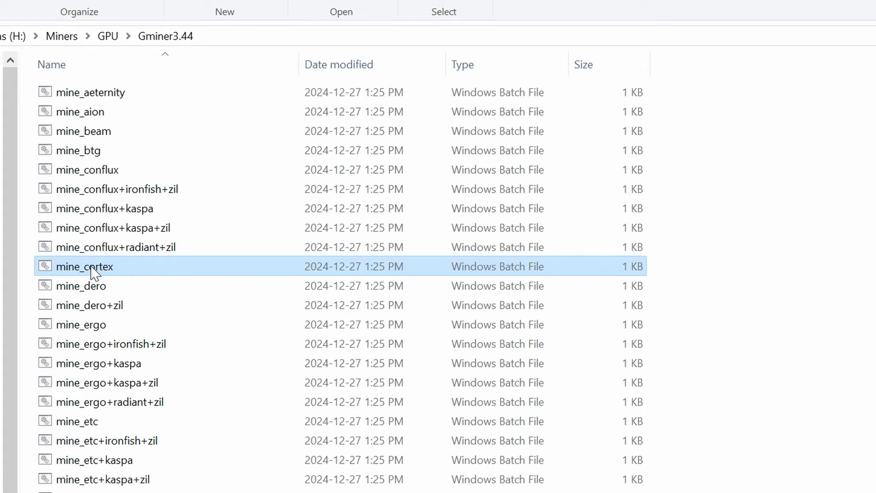
pyautogui.rightClick(93, 270)
pyautogui.click(119, 298)
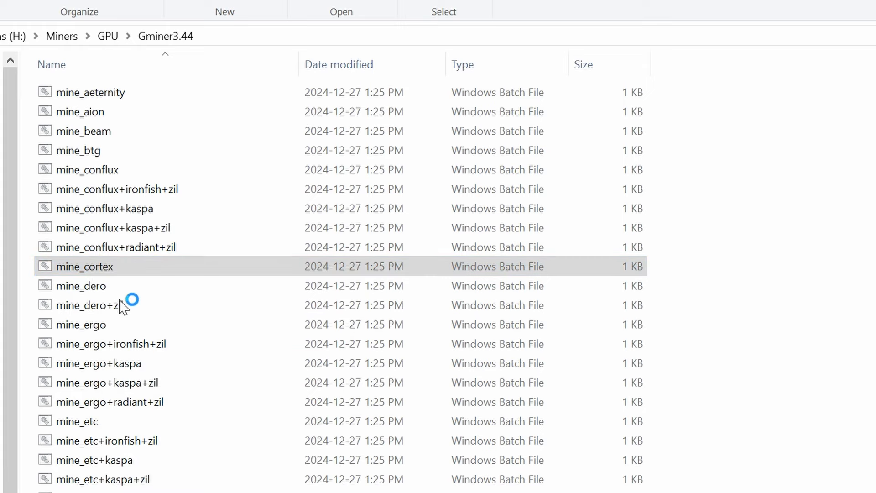
pyautogui.click(263, 137)
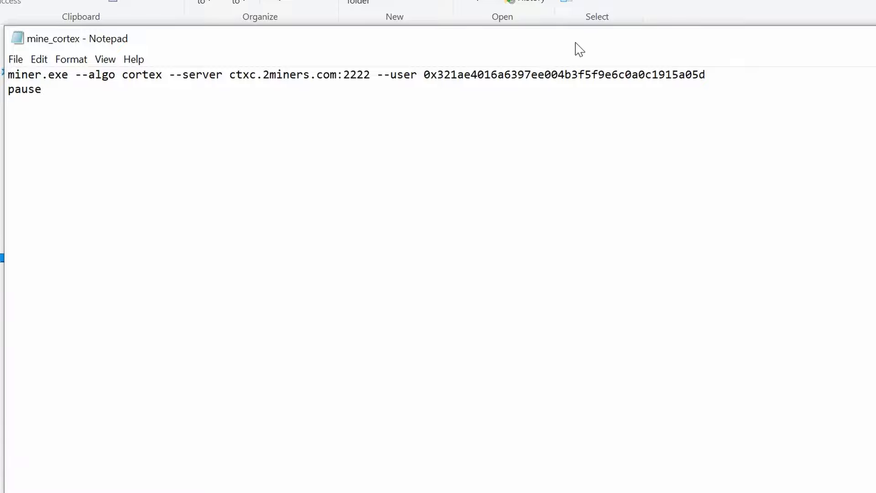
pyautogui.moveTo(577, 47); pyautogui.dragTo(578, 25)
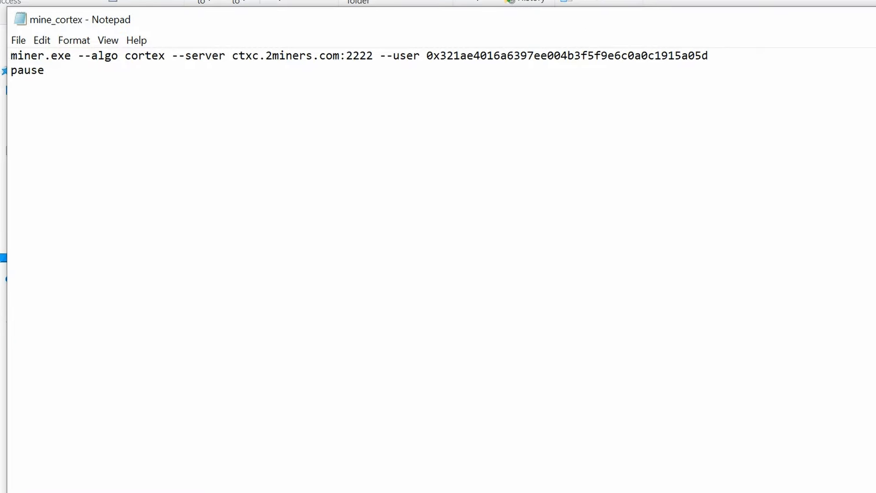
# Delete the 2miners pool address and port from the --server parameter in mine_cortex
pyautogui.click(373, 56)
pyautogui.press('BackSpace')
pyautogui.press('BackSpace')
pyautogui.press('BackSpace')
pyautogui.press('BackSpace')
pyautogui.press('BackSpace')
pyautogui.press('BackSpace')
pyautogui.press('BackSpace')
pyautogui.press('BackSpace')
pyautogui.press('BackSpace')
pyautogui.press('BackSpace')
pyautogui.press('BackSpace')
pyautogui.press('BackSpace')
pyautogui.press('BackSpace')
pyautogui.press('BackSpace')
pyautogui.press('BackSpace')
pyautogui.press('BackSpace')
pyautogui.press('BackSpace')
pyautogui.press('BackSpace')
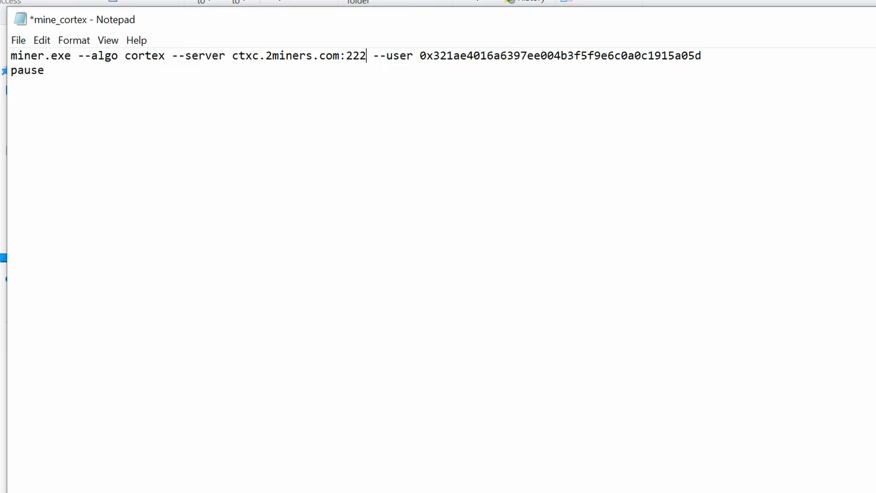
pyautogui.press('BackSpace')
pyautogui.press('BackSpace')
pyautogui.press('BackSpace')
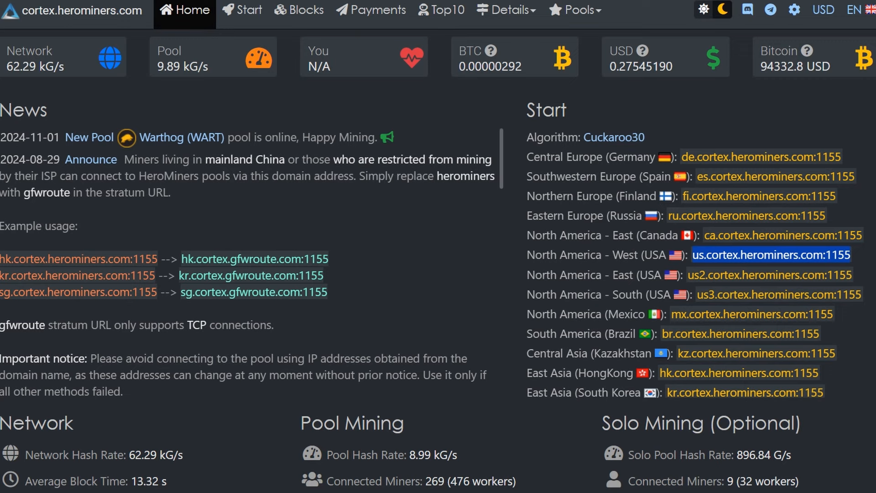
# Copy us.cortex.herominers.com:1155 from the HeroMiners Cortex pool page and insert it as the --server value in mine_cortex
pyautogui.rightClick(735, 255)
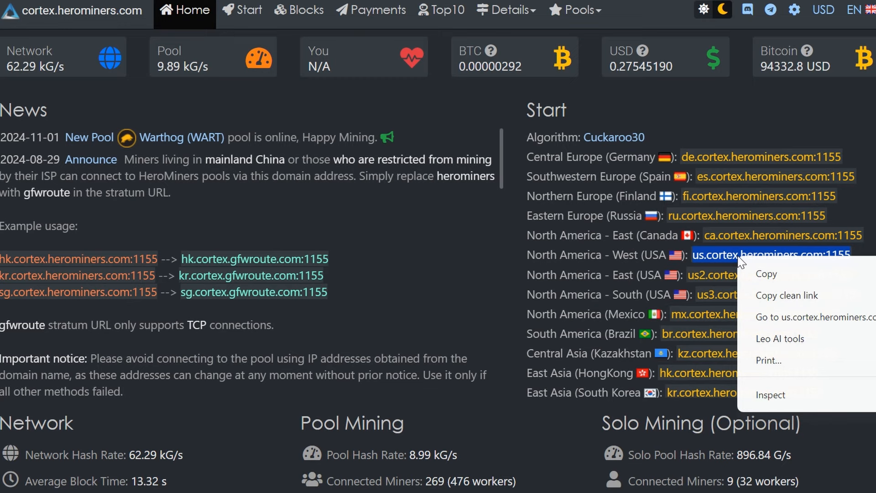
pyautogui.click(758, 272)
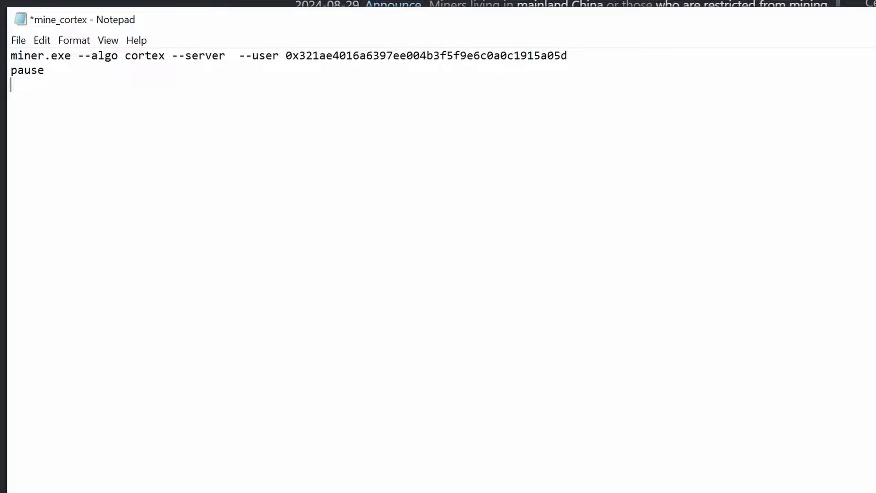
pyautogui.click(232, 56)
pyautogui.hotkey('ctrl', 'v')
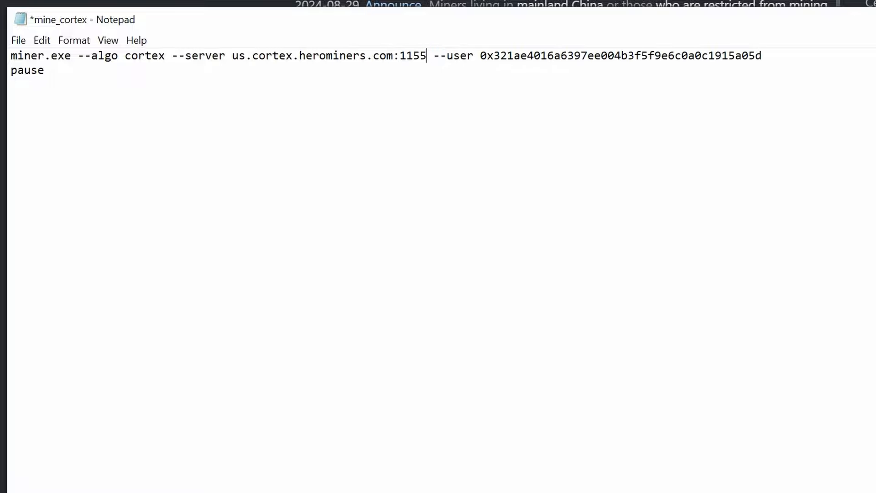
# Delete the example wallet address following the --user parameter in mine_cortex
pyautogui.click(232, 55)
pyautogui.press('BackSpace')
pyautogui.press('BackSpace')
pyautogui.press('BackSpace')
pyautogui.press('BackSpace')
pyautogui.press('BackSpace')
pyautogui.press('BackSpace')
pyautogui.press('BackSpace')
pyautogui.press('BackSpace')
pyautogui.press('BackSpace')
pyautogui.press('BackSpace')
pyautogui.press('BackSpace')
pyautogui.press('BackSpace')
pyautogui.press('BackSpace')
pyautogui.press('BackSpace')
pyautogui.press('BackSpace')
pyautogui.press('BackSpace')
pyautogui.press('BackSpace')
pyautogui.press('BackSpace')
pyautogui.press('BackSpace')
pyautogui.press('BackSpace')
pyautogui.press('BackSpace')
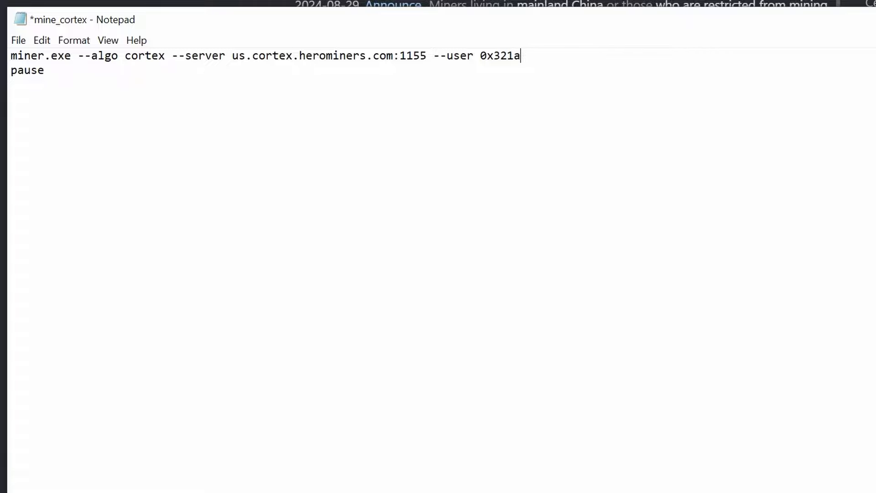
pyautogui.press('BackSpace')
pyautogui.press('BackSpace')
pyautogui.press('BackSpace')
pyautogui.press('BackSpace')
pyautogui.press('BackSpace')
pyautogui.press('BackSpace')
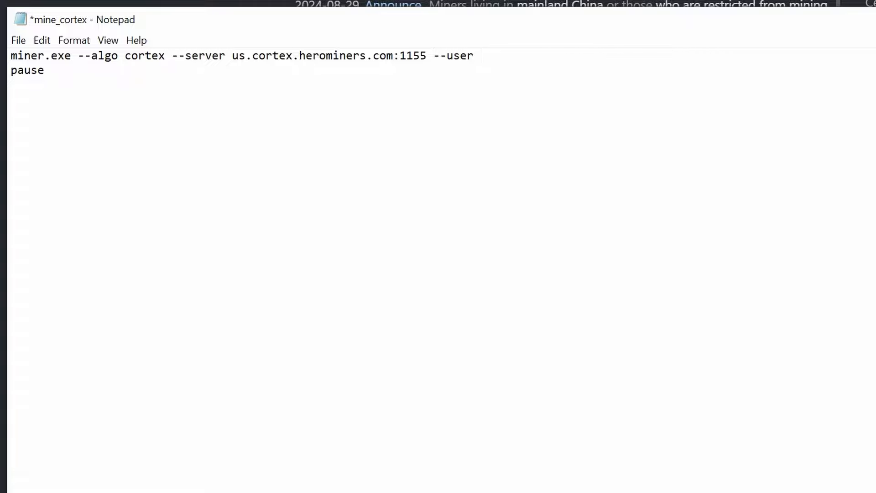
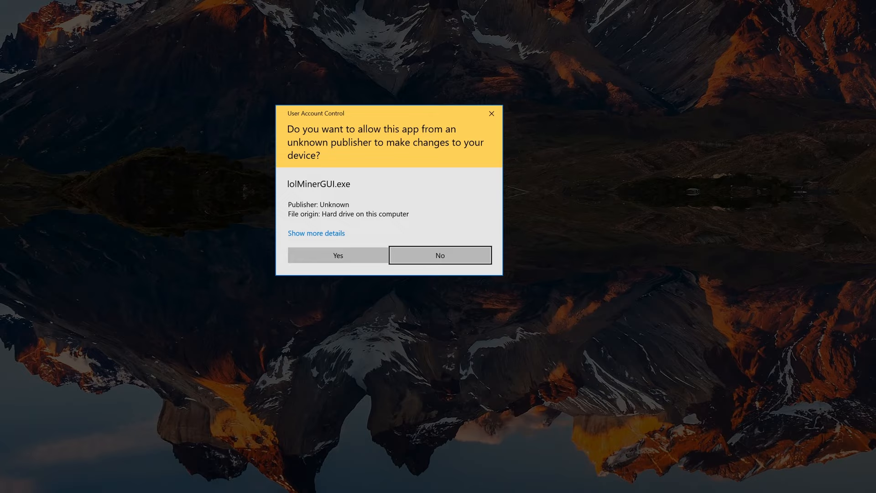
# Allow lolMinerGUI.exe to run with administrator rights and exclude the AMD Radeon graphics (GPU1) from the selected GPUs
pyautogui.click(329, 250)
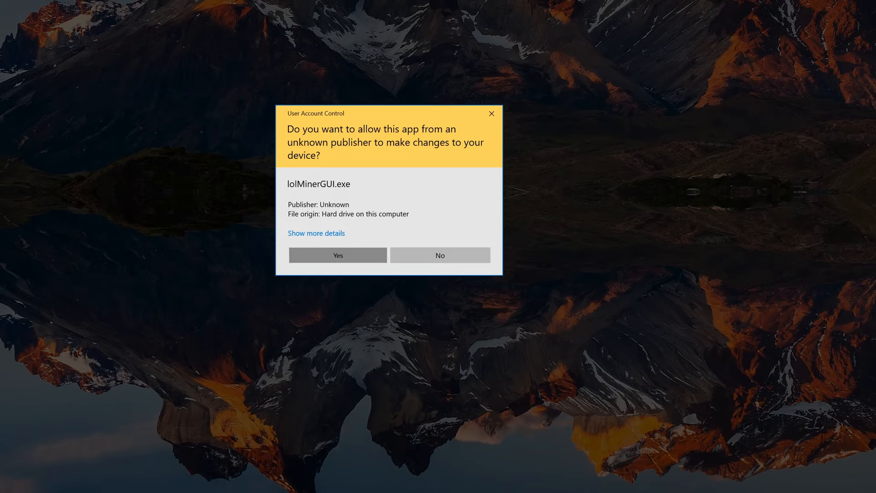
pyautogui.moveTo(182, 0); pyautogui.dragTo(393, 95)
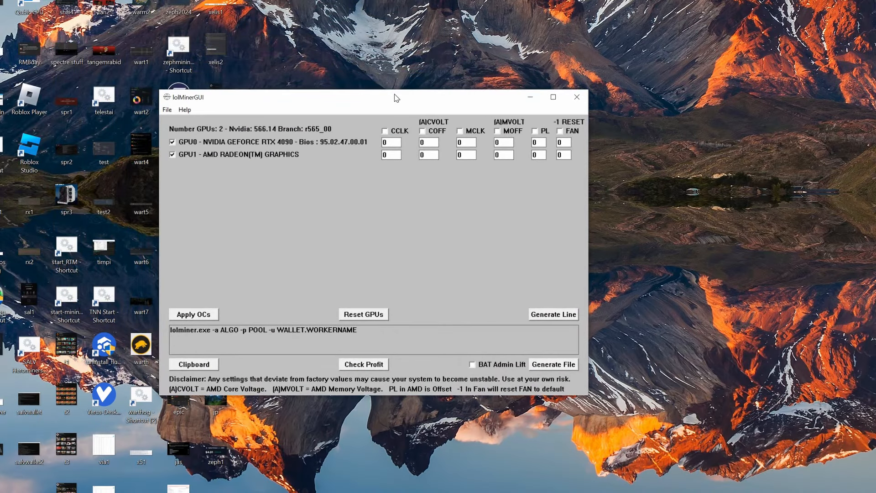
pyautogui.click(172, 155)
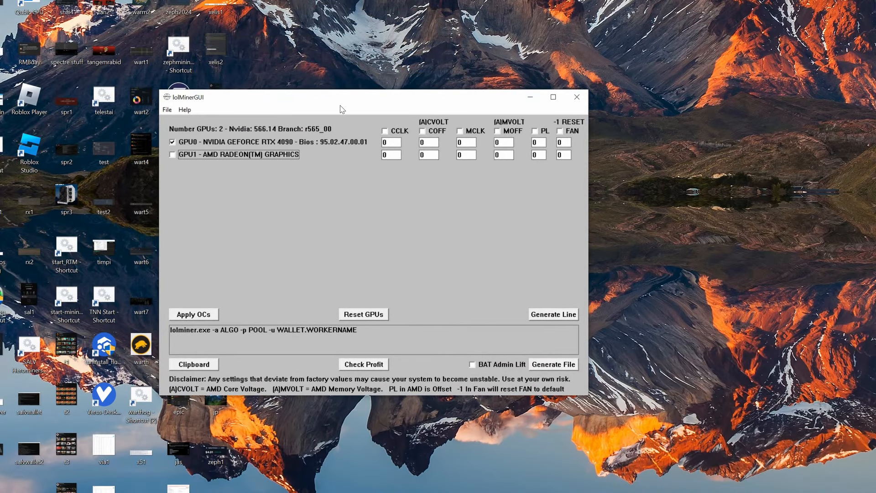
# Enable CCLK and COFF, set them to 2400 and 300 for the RTX 4090, and apply the overclock
pyautogui.click(385, 131)
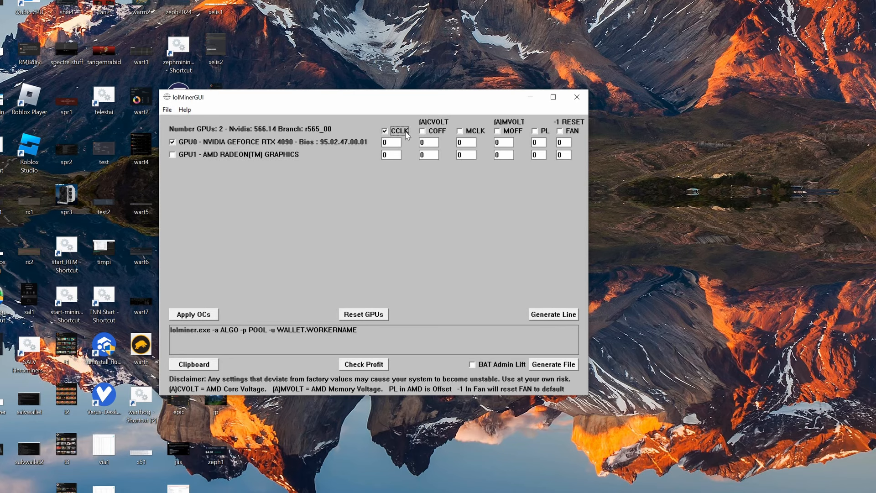
pyautogui.click(422, 131)
pyautogui.click(391, 143)
pyautogui.press('BackSpace')
pyautogui.write('2400')
pyautogui.click(428, 142)
pyautogui.press('BackSpace')
pyautogui.write('300')
pyautogui.click(192, 314)
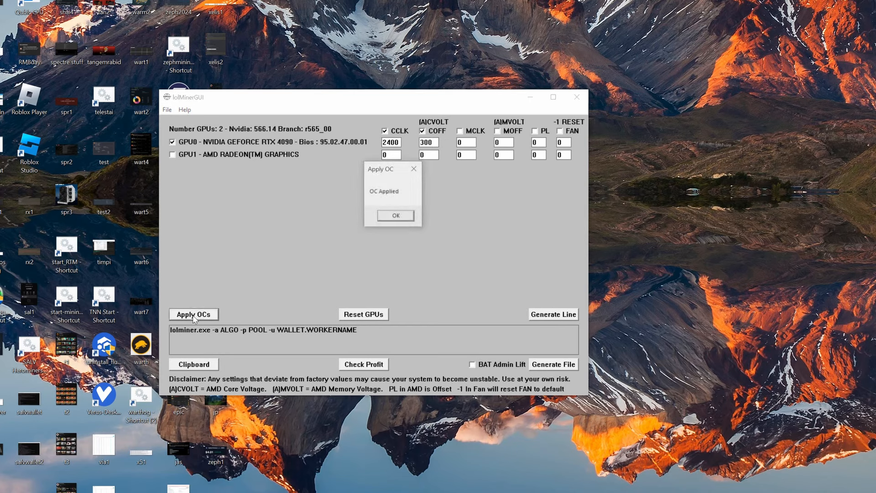
# Dismiss the overclock message and check the RTX 4090's GPU clock in MSI Afterburner
pyautogui.click(397, 216)
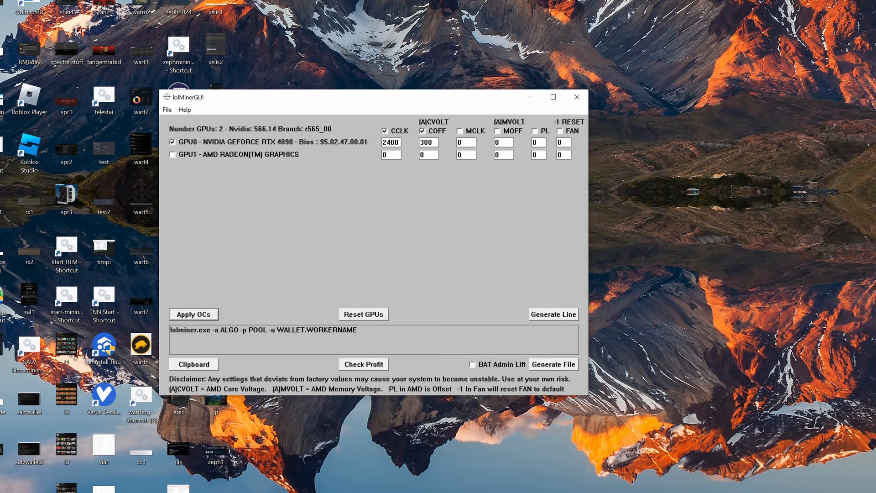
pyautogui.click(875, 492)
pyautogui.click(875, 484)
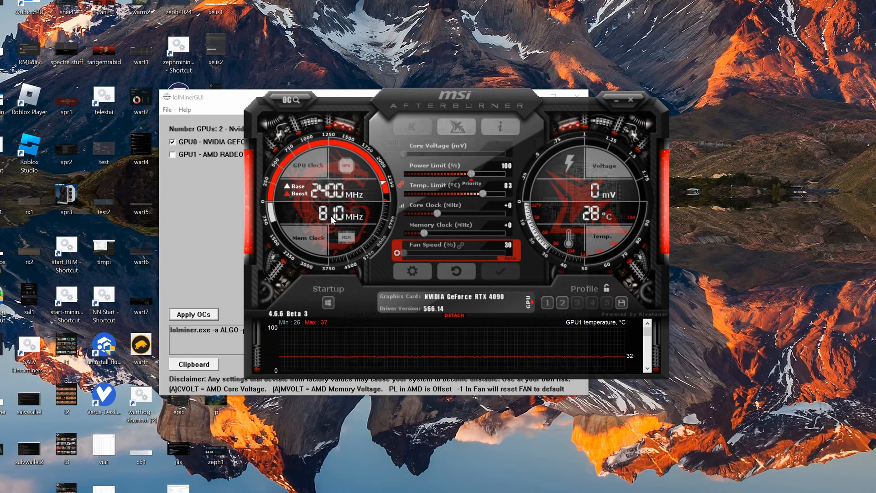
pyautogui.click(616, 103)
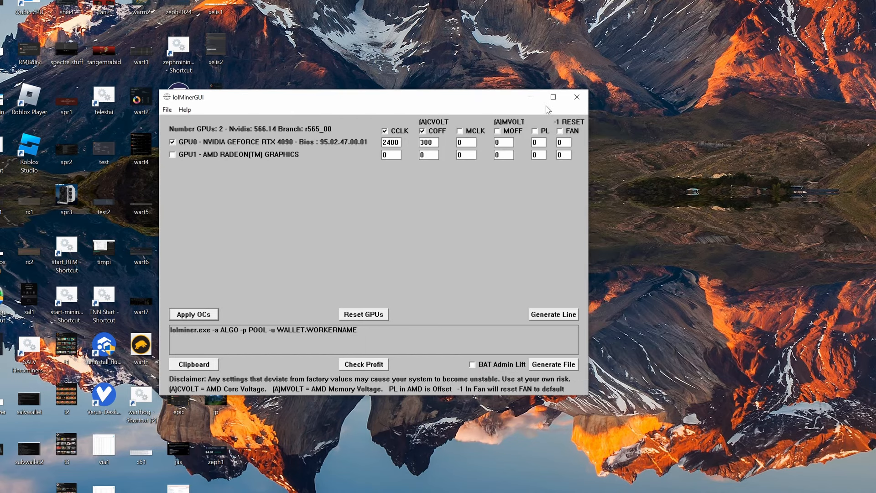
# Minimize the overclocking window and run the mine_cortex batch file to start mining
pyautogui.click(530, 98)
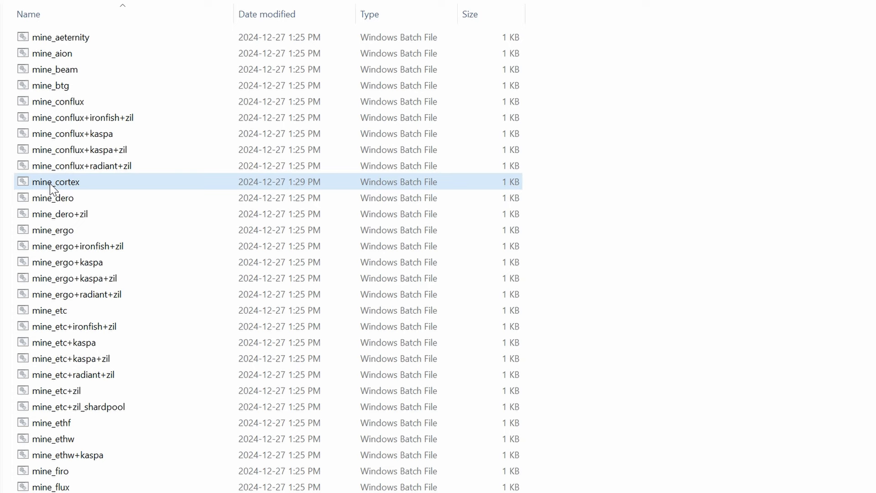
pyautogui.doubleClick(50, 183)
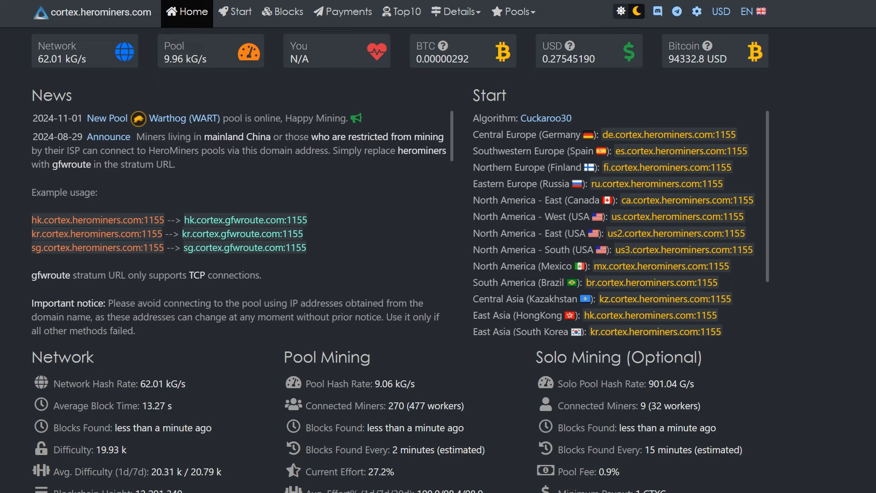
# Look up the wallet address on the HeroMiners Cortex pool page and examine its hash rate, estimated earnings and worker statistics
pyautogui.scroll(-15, 96, 422)
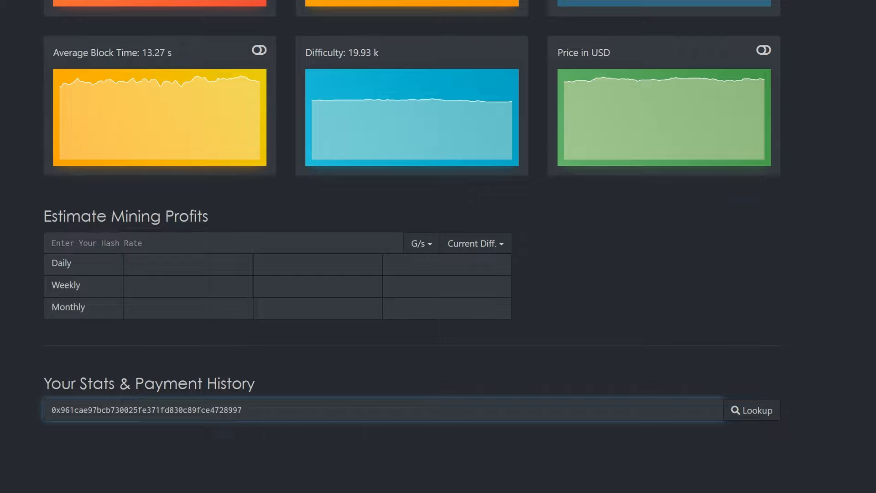
pyautogui.click(746, 415)
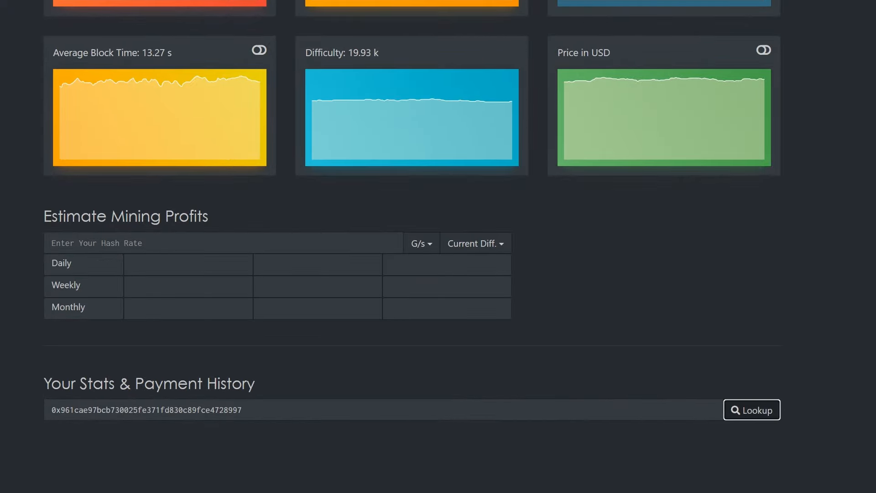
pyautogui.scroll(-10, 4, 269)
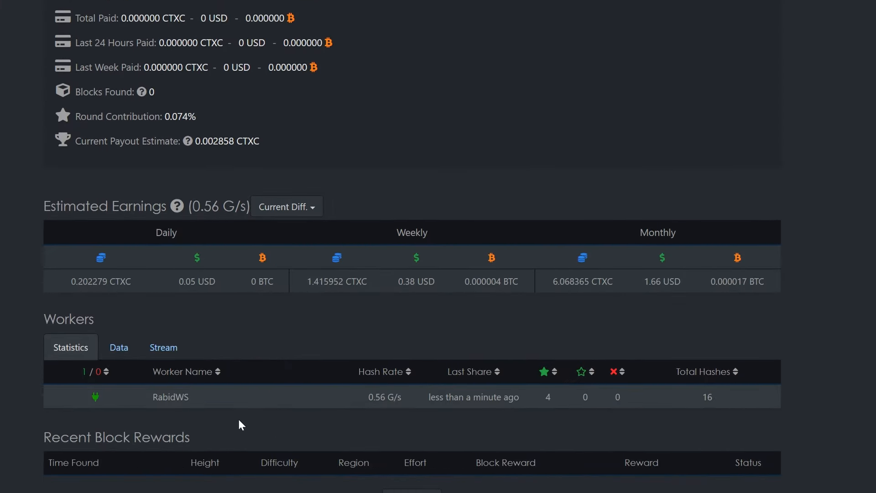
pyautogui.scroll(4, 320, 401)
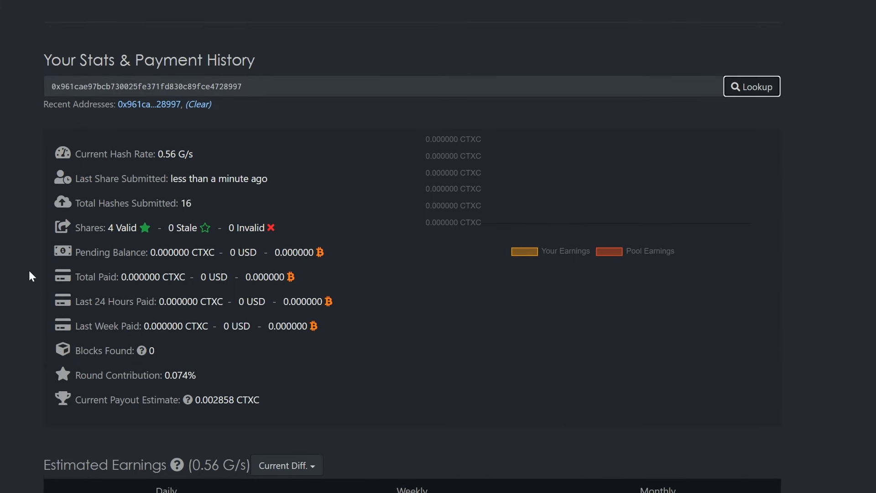
pyautogui.scroll(-4, 8, 278)
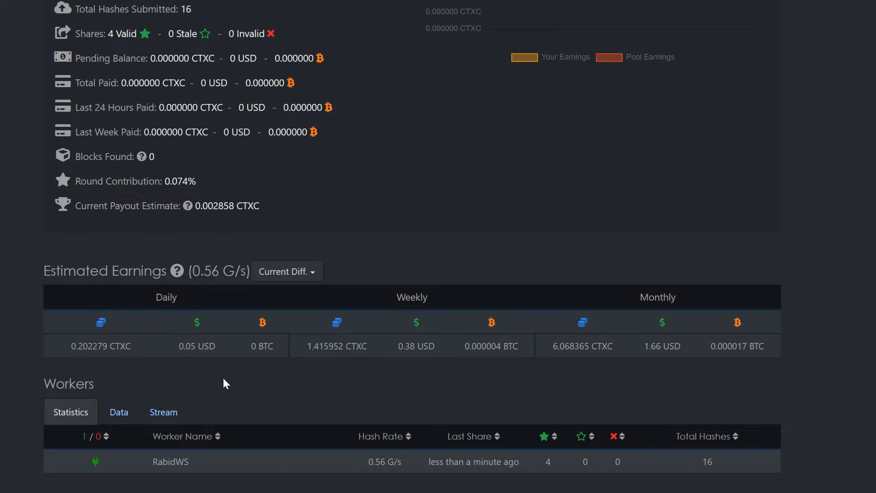
pyautogui.scroll(2, 412, 246)
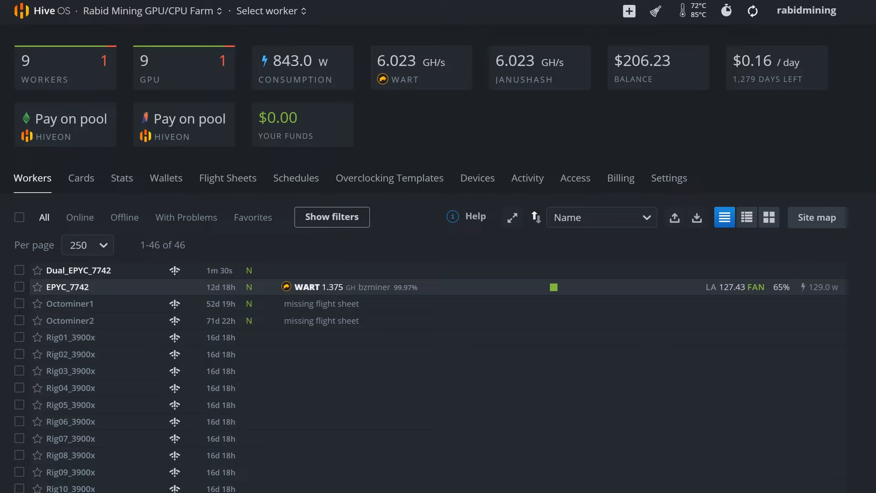
# Start a new wallet entry in the Hive OS farm and copy the Account 1 address from the CortexWallet extension
pyautogui.click(165, 182)
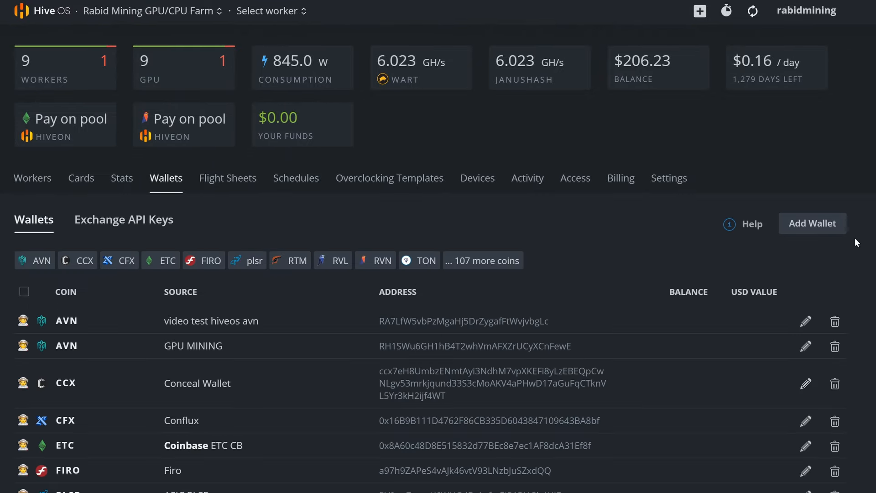
pyautogui.click(812, 226)
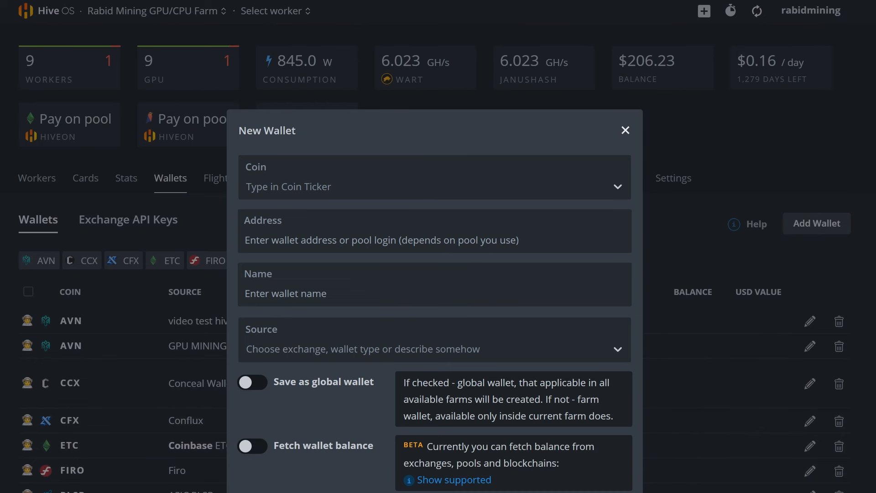
pyautogui.click(875, 1)
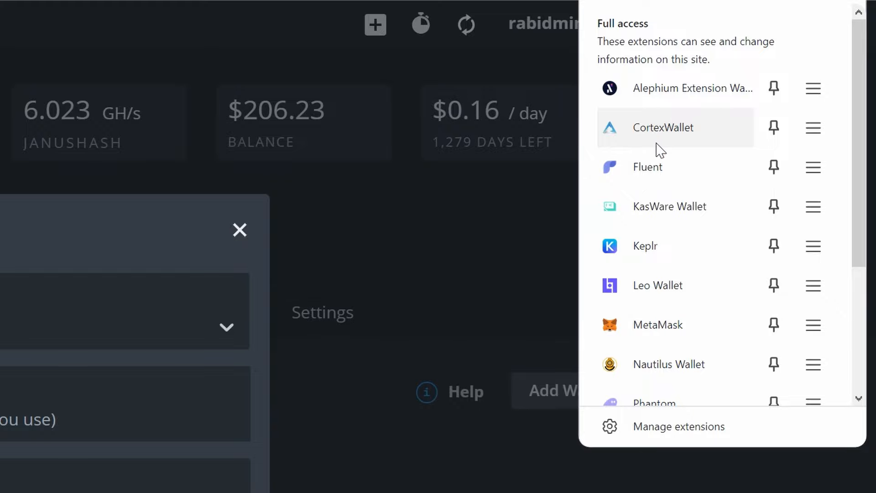
pyautogui.click(865, 70)
pyautogui.click(653, 133)
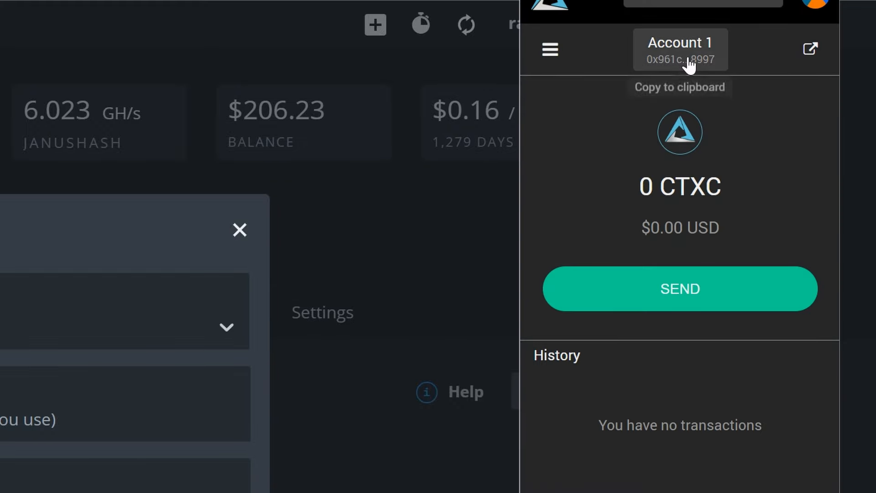
pyautogui.click(664, 60)
# Create the new wallet with coin CTXC, the copied wallet address and the name Testvideo
pyautogui.click(293, 191)
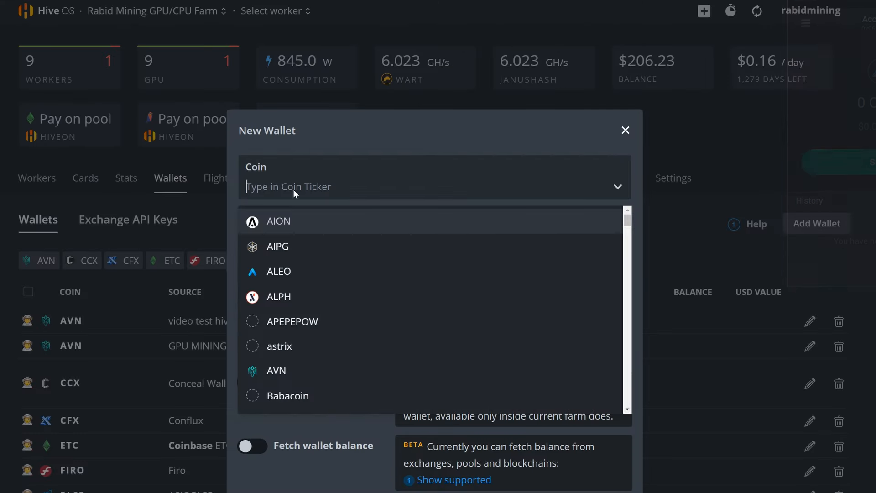
pyautogui.write('ct')
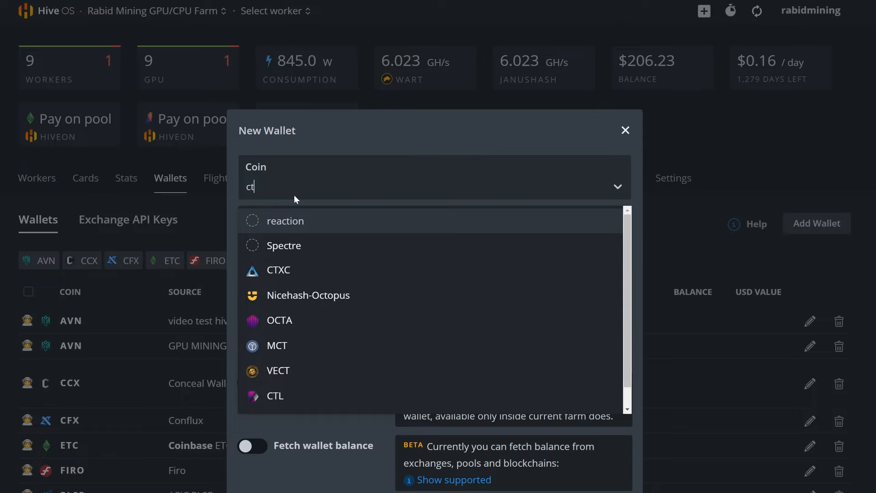
pyautogui.click(280, 270)
pyautogui.hotkey('ctrl', 'v')
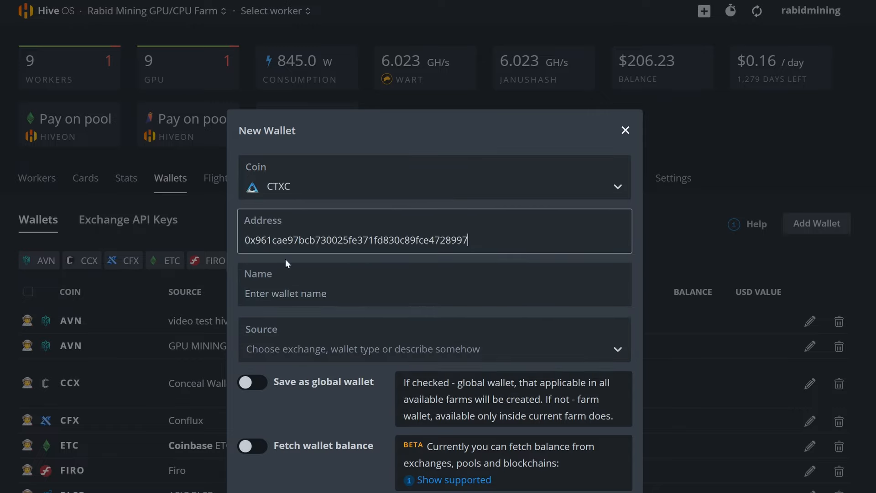
pyautogui.press('Tab')
pyautogui.write('T')
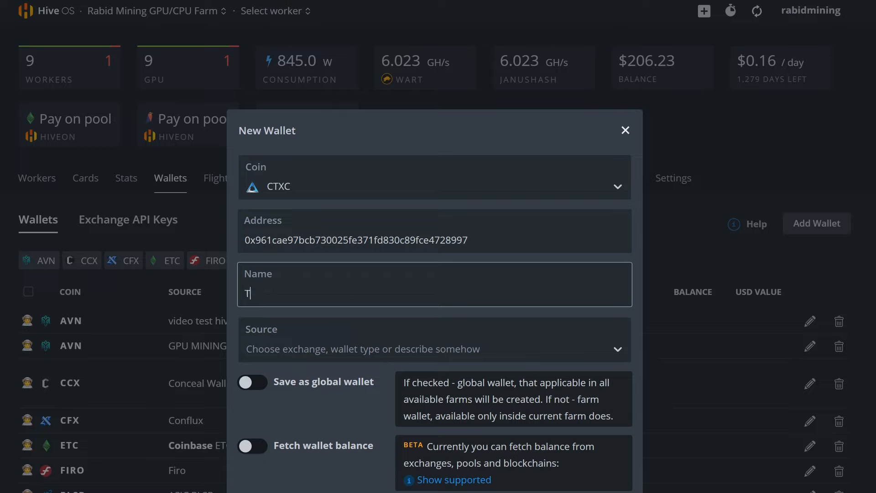
pyautogui.write('estvideo')
pyautogui.click(598, 490)
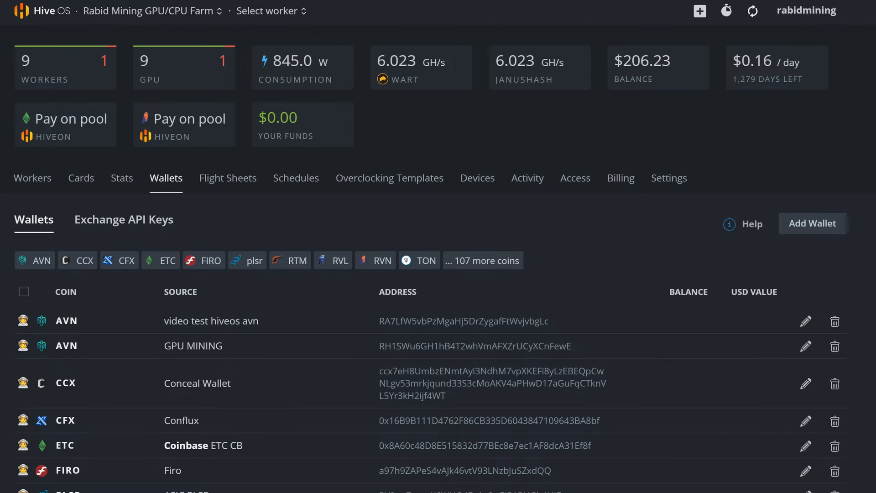
# Start a new flight sheet with CTXC as the coin and Testvideo as the wallet
pyautogui.click(221, 180)
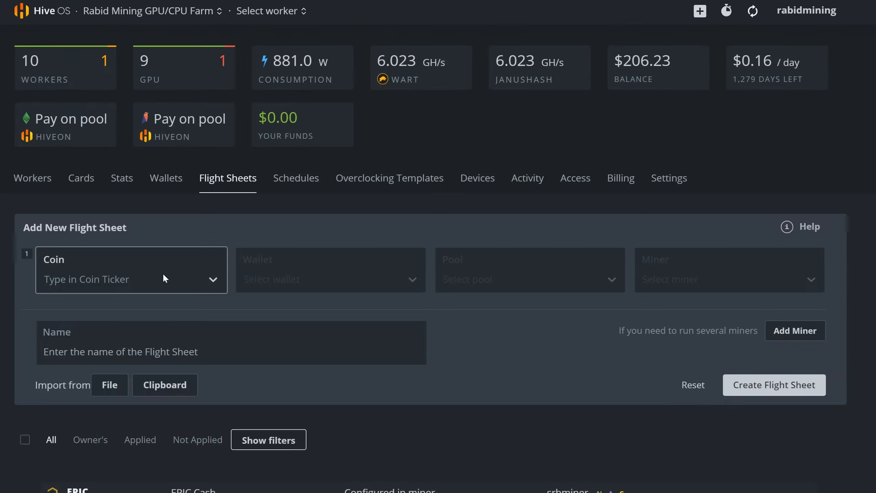
pyautogui.click(154, 281)
pyautogui.write('ct')
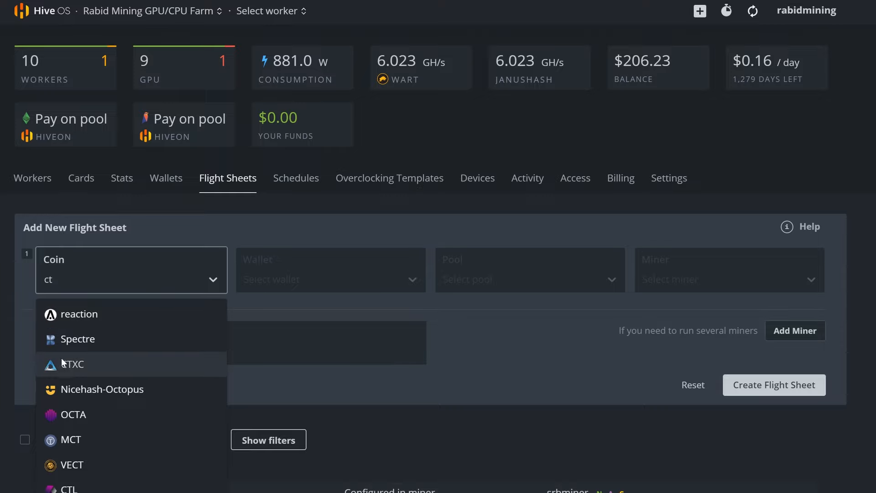
pyautogui.click(294, 279)
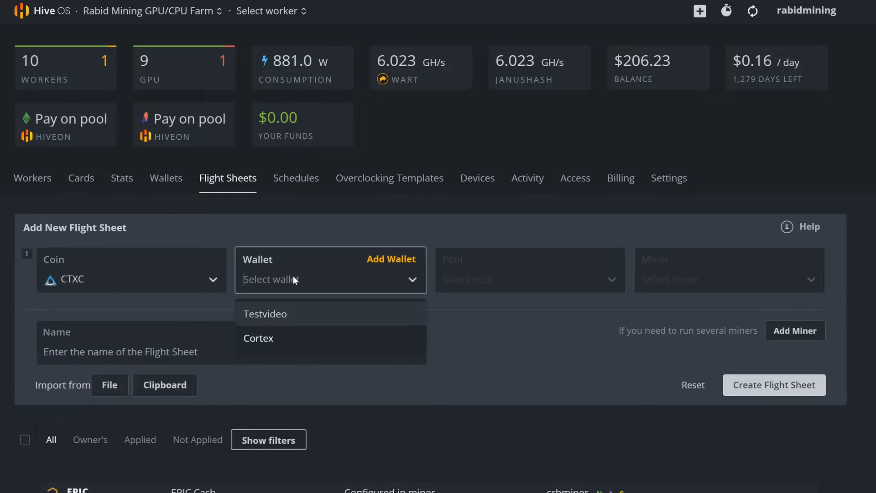
pyautogui.click(263, 314)
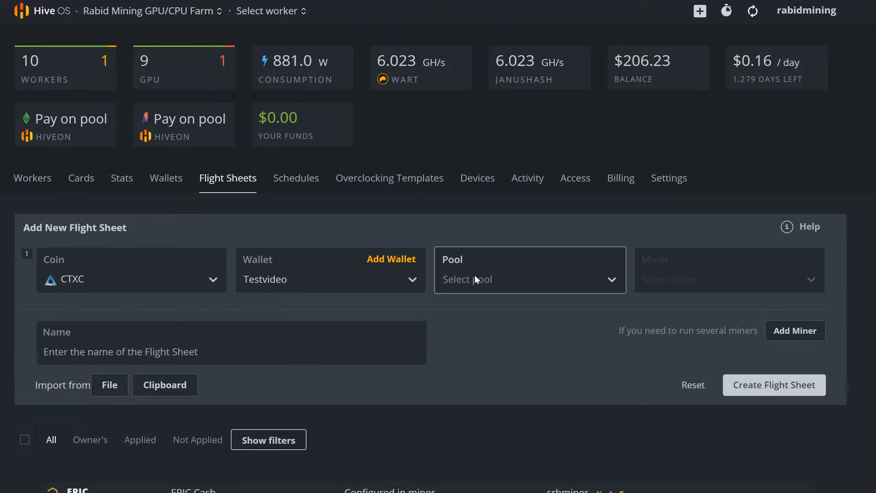
# Set the flight sheet's pool to herominers with the USA (West) server us.cortex.herominers.com:1155
pyautogui.click(475, 275)
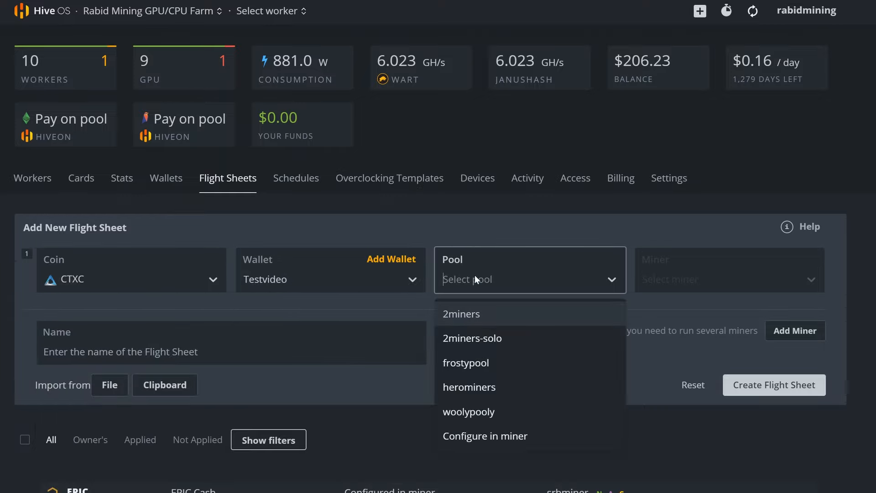
pyautogui.click(463, 387)
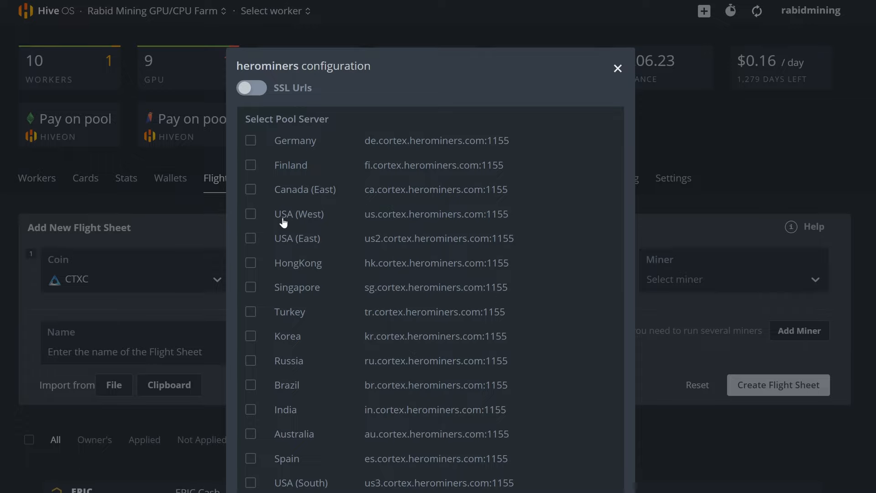
pyautogui.click(251, 215)
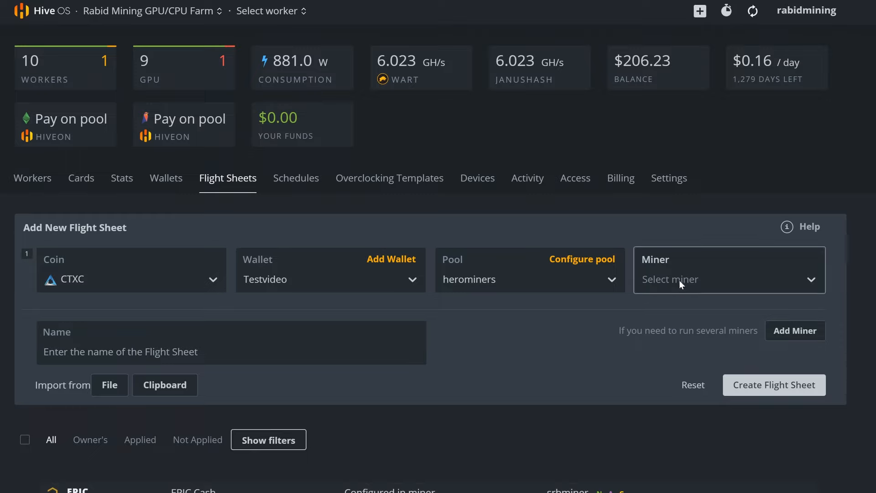
# Open the miner choices for the CTXC flight sheet
pyautogui.click(680, 279)
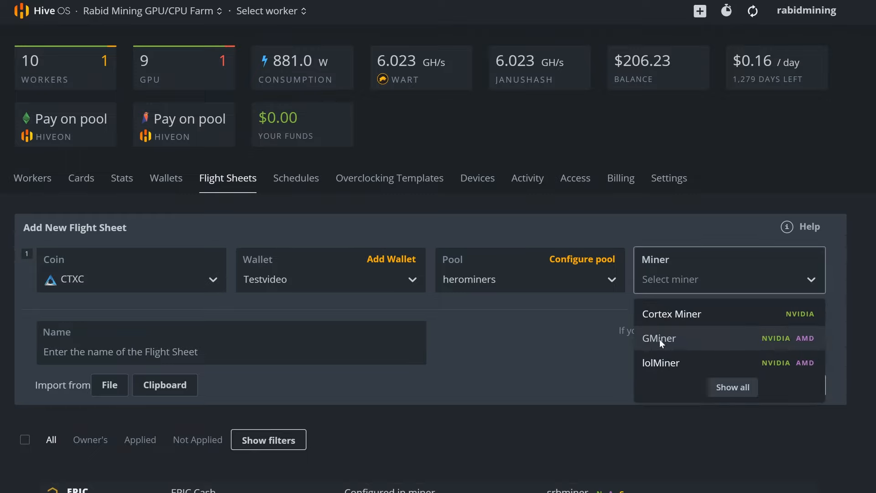